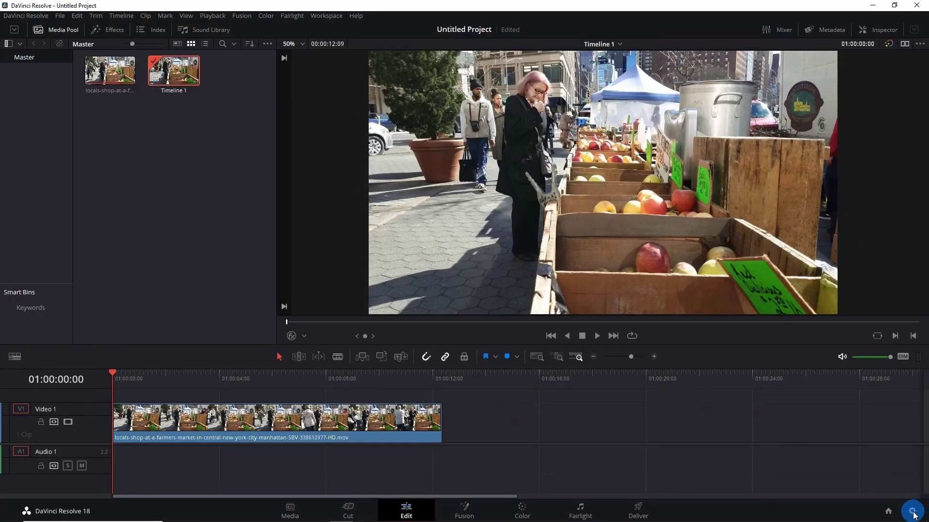
Turn on Use vertical resolution in Project Settings for a 1080 x 1920 timeline, and save.
{"action": "left_click", "coordinate": [912, 512]}
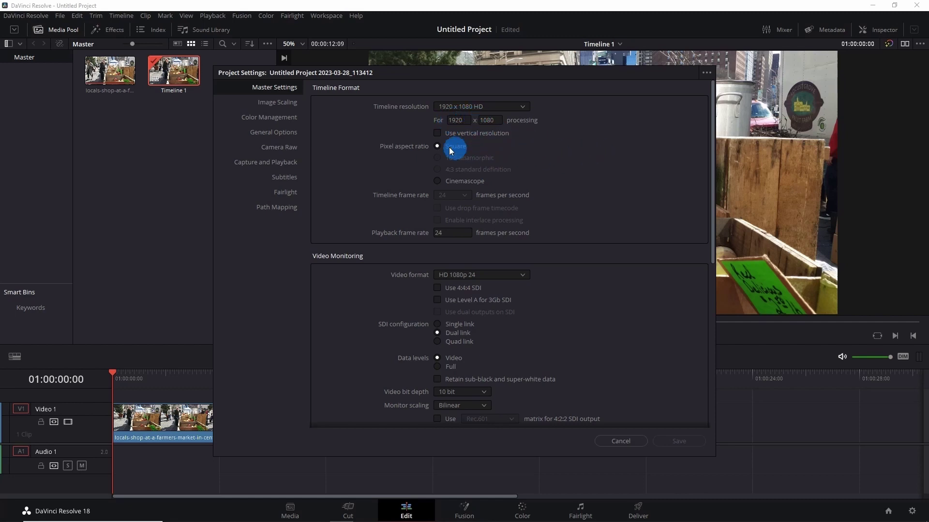
{"action": "left_click", "coordinate": [438, 133]}
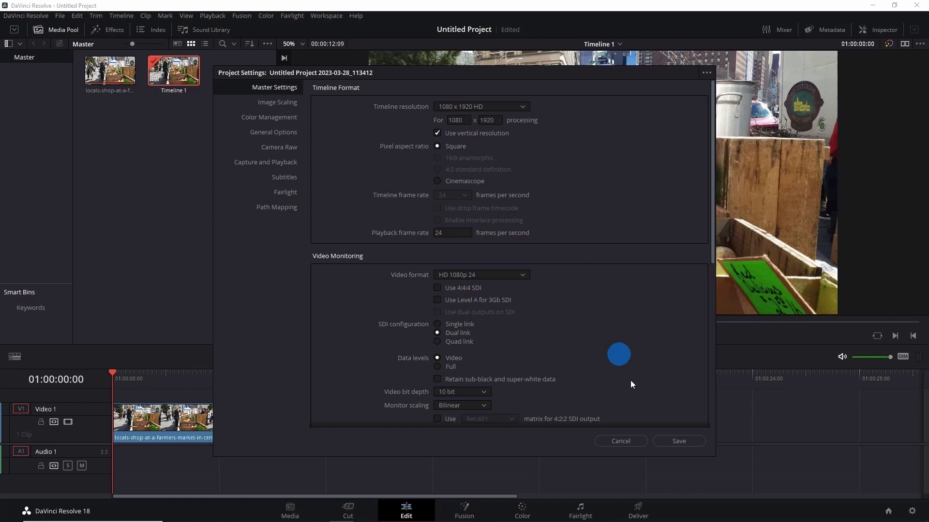
{"action": "left_click", "coordinate": [677, 440]}
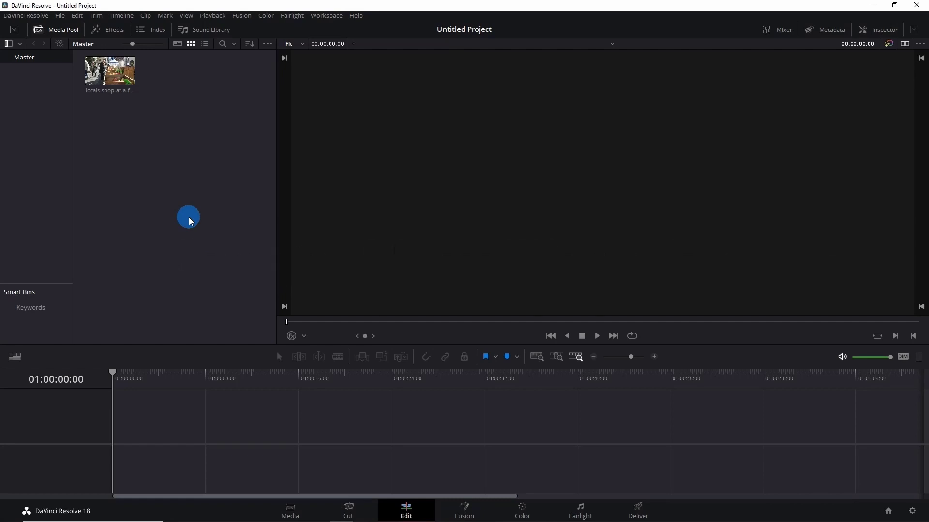
Start a new timeline named 'YouTube Shorts' that doesn't use the project settings.
{"action": "right_click", "coordinate": [195, 221]}
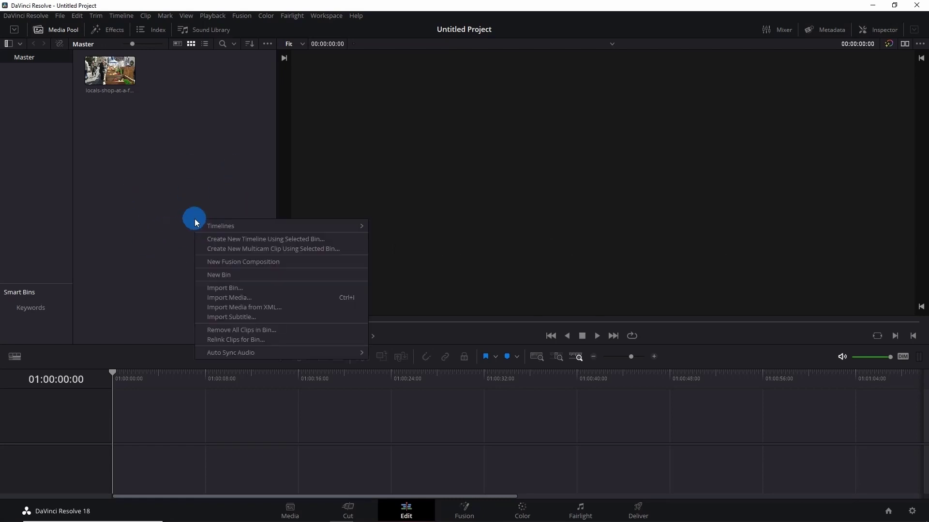
{"action": "mouse_move", "coordinate": [307, 226]}
{"action": "left_click", "coordinate": [395, 226]}
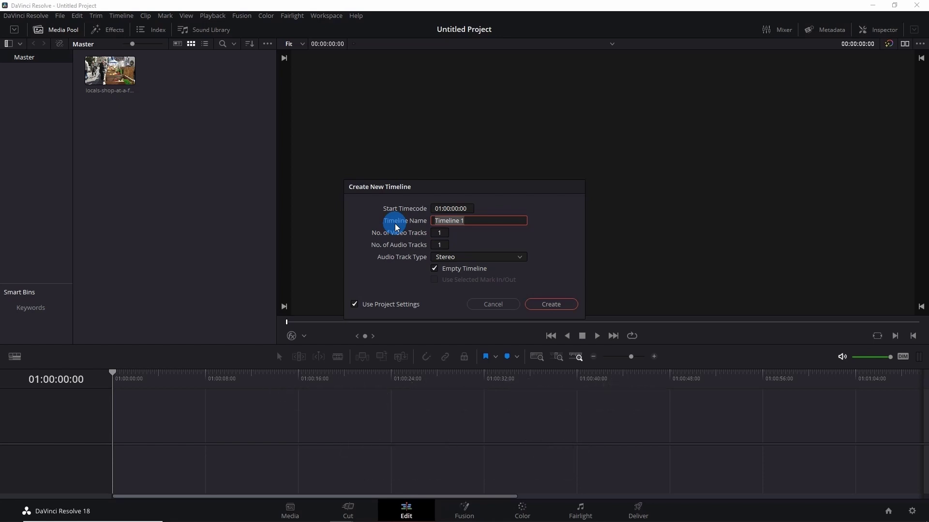
{"action": "left_click", "coordinate": [355, 305]}
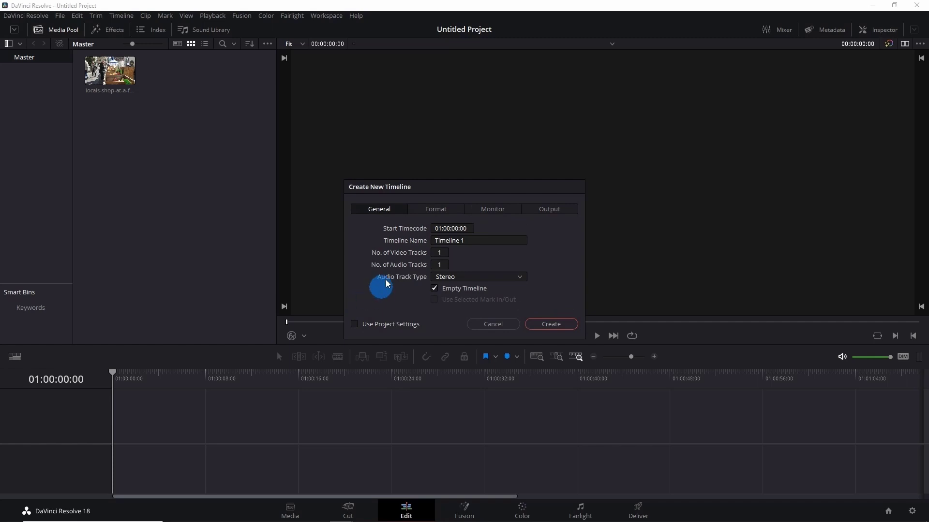
{"action": "left_click", "coordinate": [446, 239]}
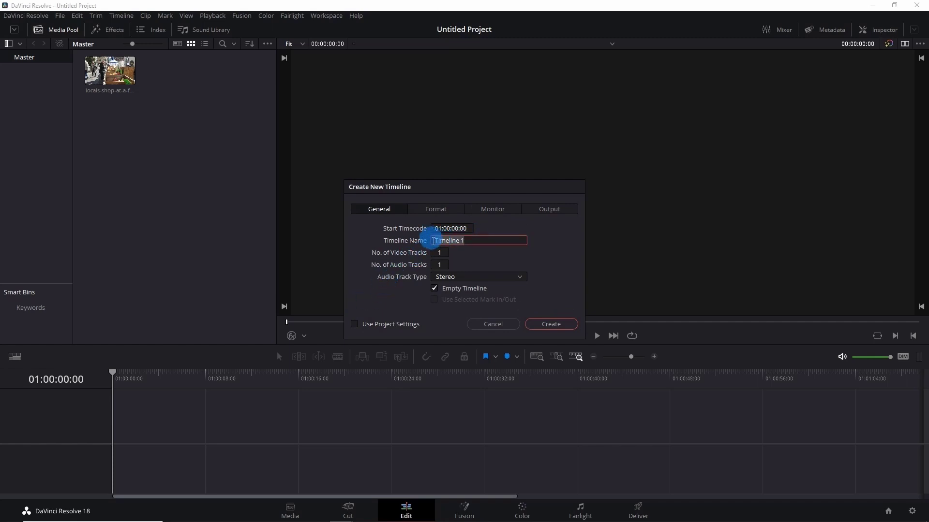
{"action": "type", "text": "YouTube Shorts"}
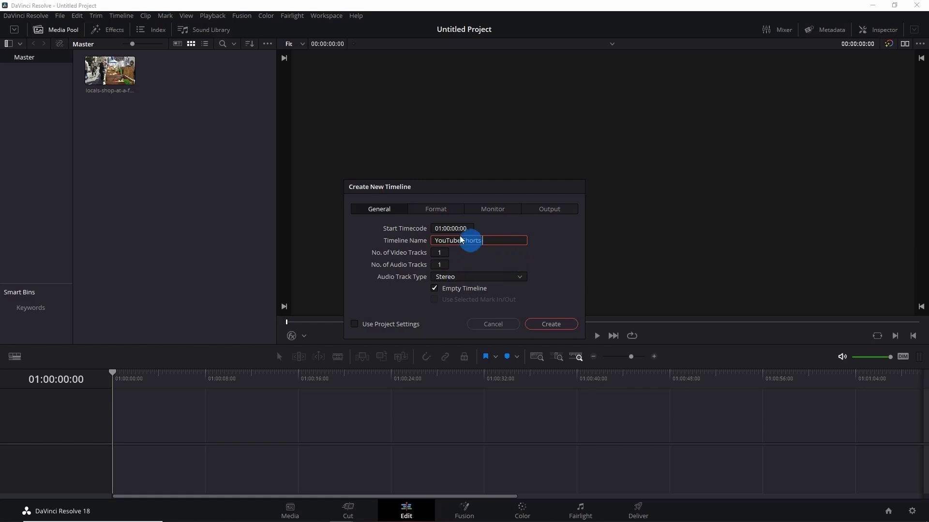
Give the YouTube Shorts timeline a vertical 1080 x 1920 format and create it.
{"action": "left_click", "coordinate": [437, 210]}
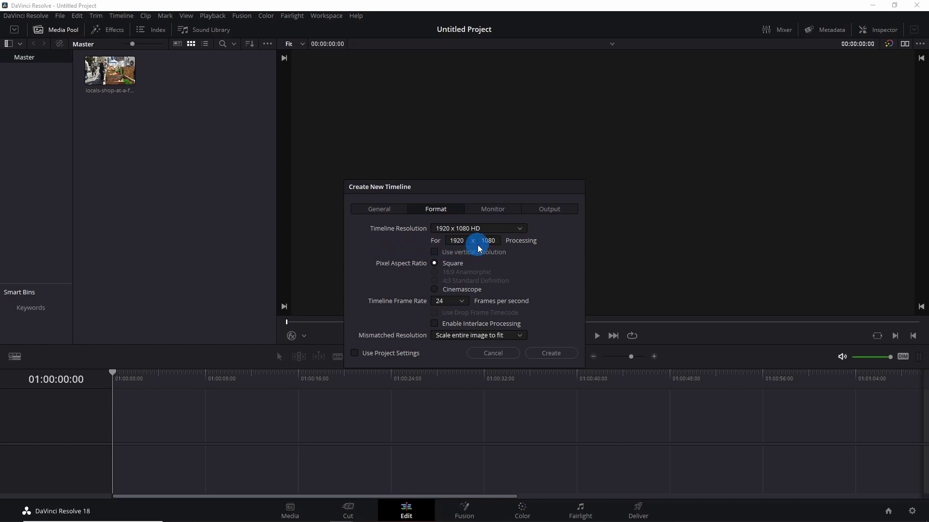
{"action": "left_click", "coordinate": [434, 252]}
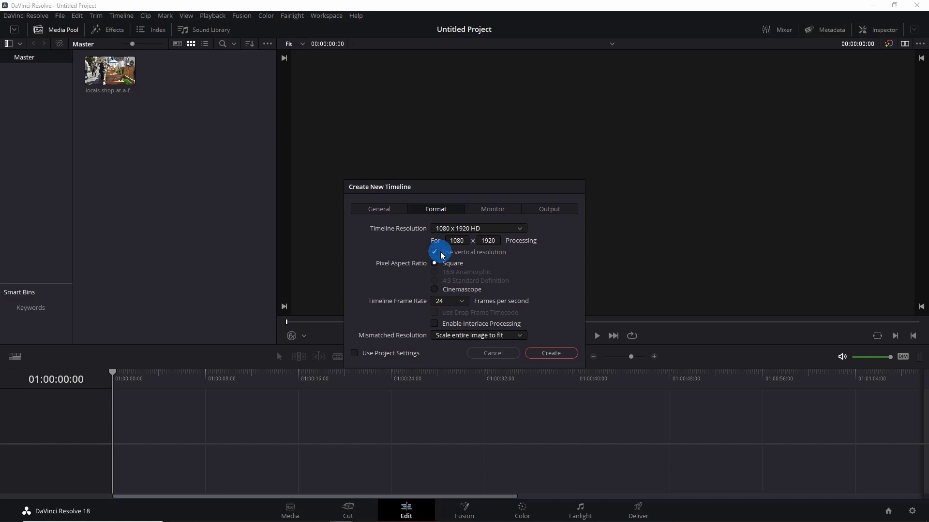
{"action": "left_click", "coordinate": [551, 353]}
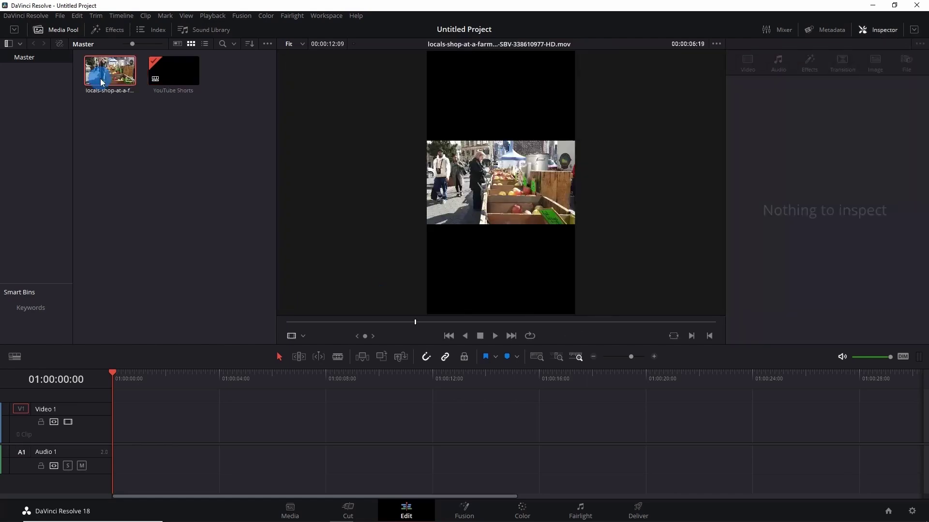
Place the market clip on Video 1 of the YouTube Shorts timeline.
{"action": "left_click_drag", "start_coordinate": [110, 71], "coordinate": [105, 437]}
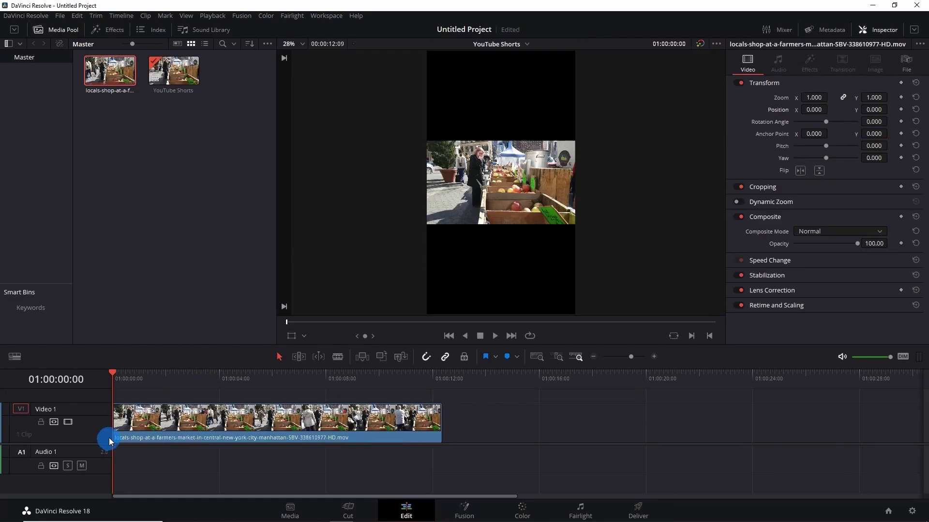
{"action": "left_click", "coordinate": [176, 84]}
{"action": "left_click", "coordinate": [392, 294]}
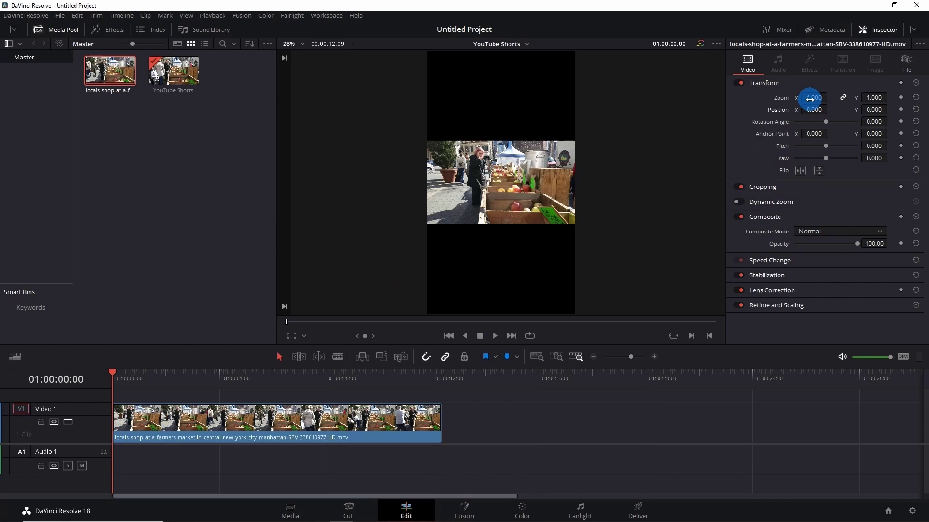
Try enlarging and moving the clip, then undo it back to zoom 1.000, position 0.
{"action": "left_click_drag", "start_coordinate": [808, 97], "coordinate": [833, 108]}
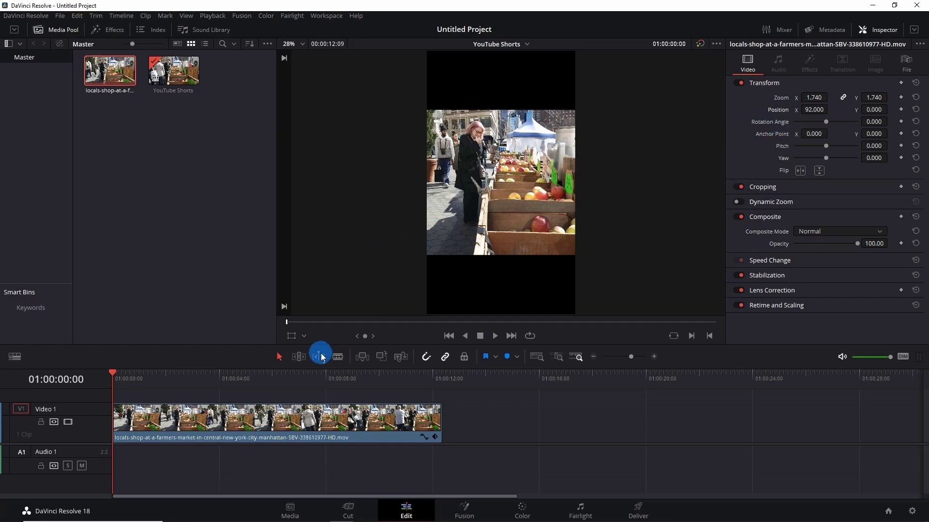
{"action": "left_click", "coordinate": [292, 337]}
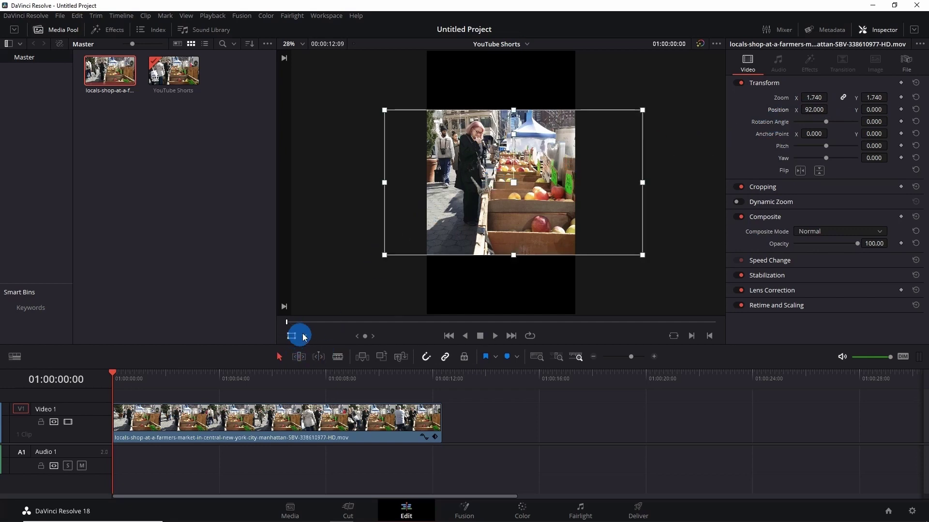
{"action": "left_click_drag", "start_coordinate": [384, 255], "coordinate": [326, 352]}
{"action": "left_click", "coordinate": [442, 240]}
{"action": "left_click_drag", "start_coordinate": [441, 240], "coordinate": [495, 246]}
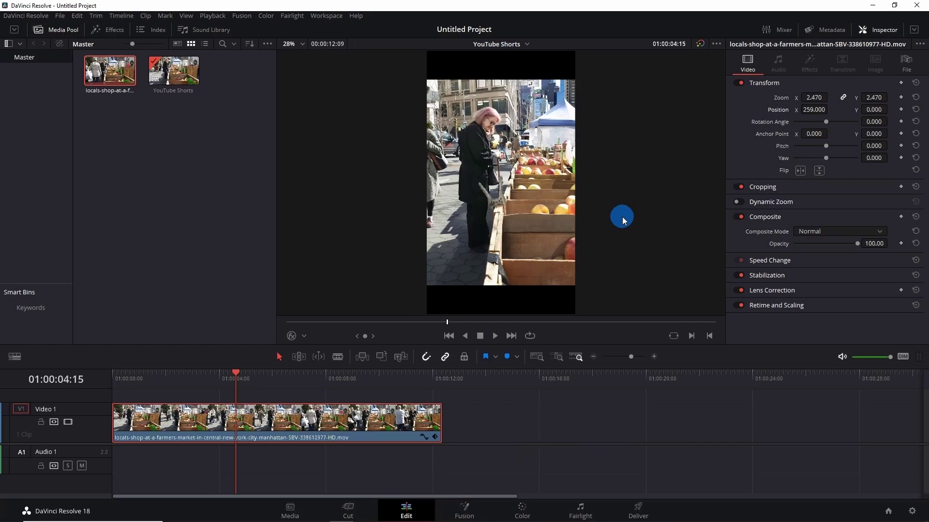
{"action": "key", "text": "ctrl+z"}
{"action": "key", "text": "ctrl+z"}
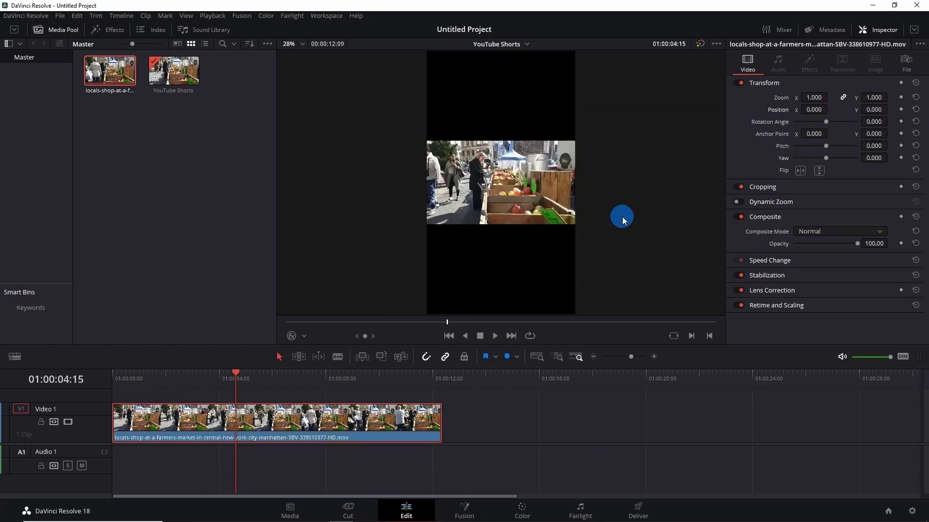
Save the project and apply Blanking Fill from the Open FX filters to the market clip.
{"action": "key", "text": "ctrl+s"}
{"action": "left_click", "coordinate": [121, 37]}
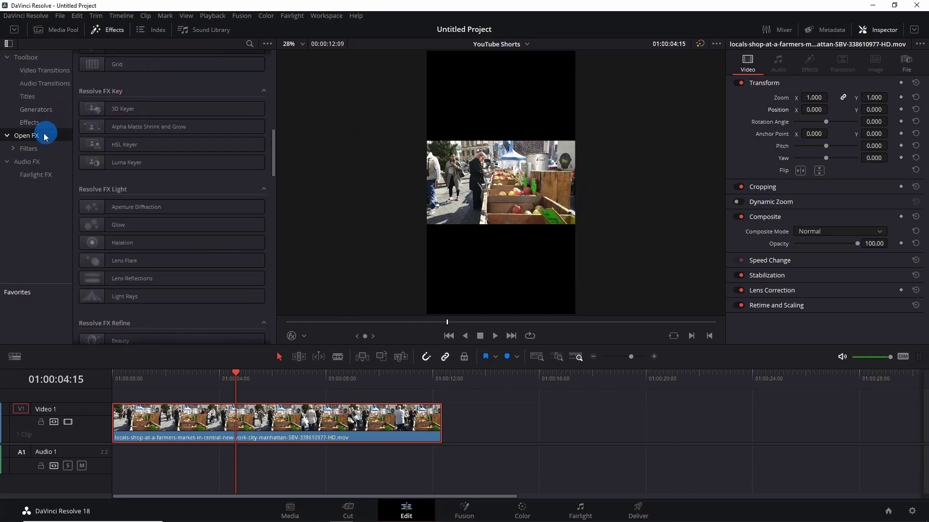
{"action": "left_click", "coordinate": [37, 150]}
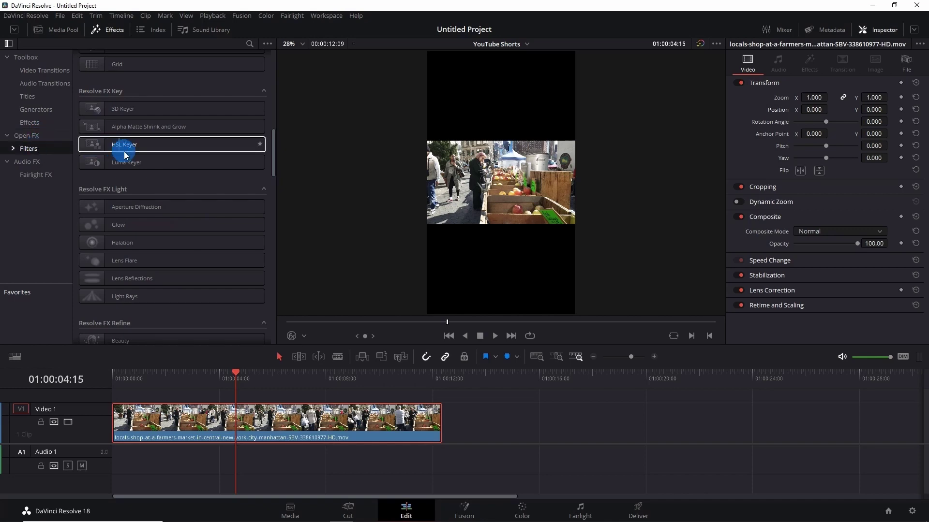
{"action": "scroll", "coordinate": [141, 154], "scroll_direction": "down", "scroll_amount": 15}
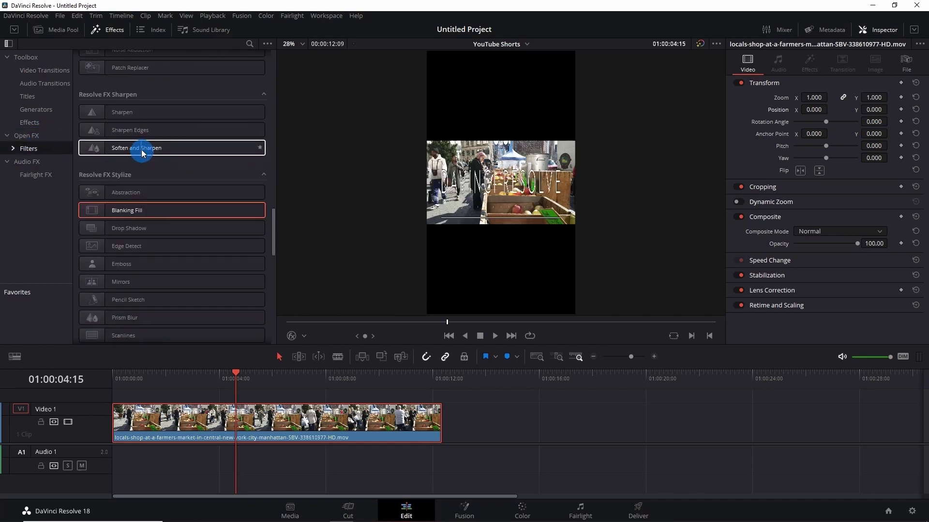
{"action": "left_click", "coordinate": [153, 210]}
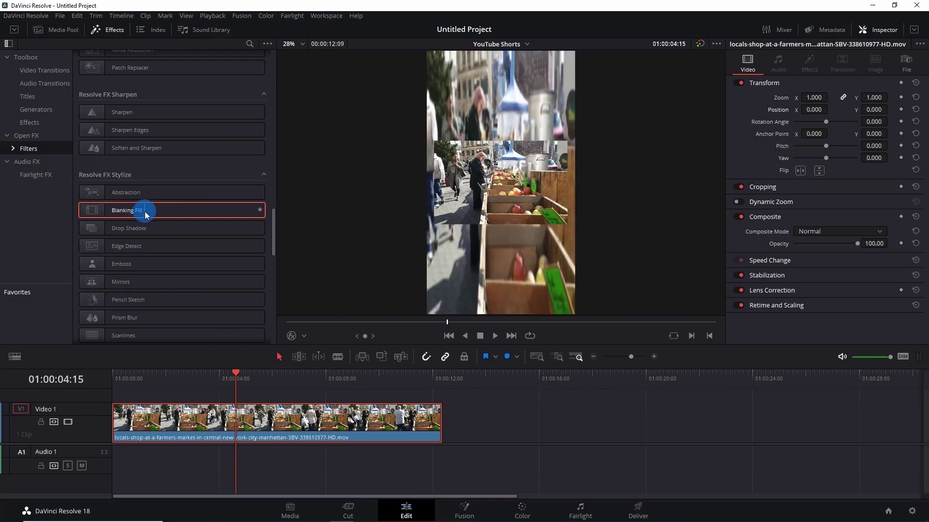
{"action": "left_click_drag", "start_coordinate": [146, 216], "coordinate": [193, 431]}
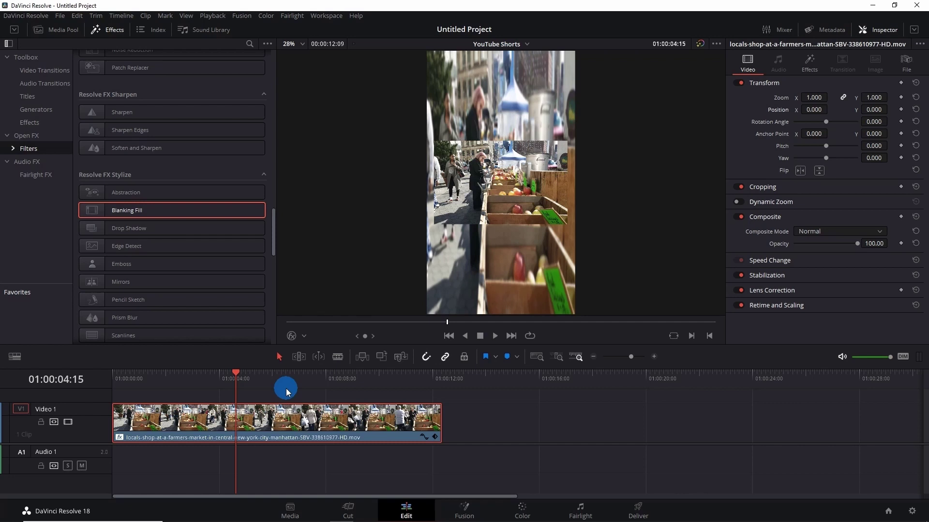
Show the Open FX overlay and set Blanking Fill's Crop Left and Right to 0.000.
{"action": "left_click", "coordinate": [304, 336]}
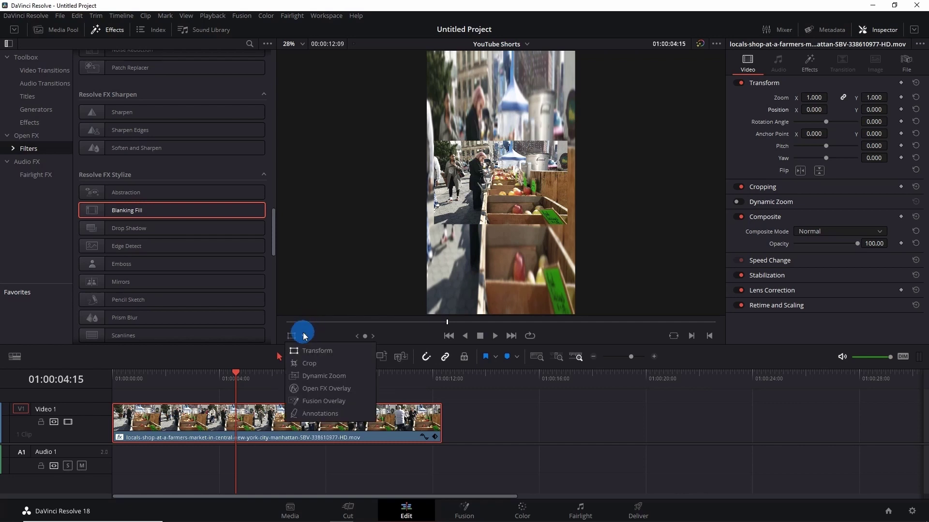
{"action": "left_click", "coordinate": [313, 388]}
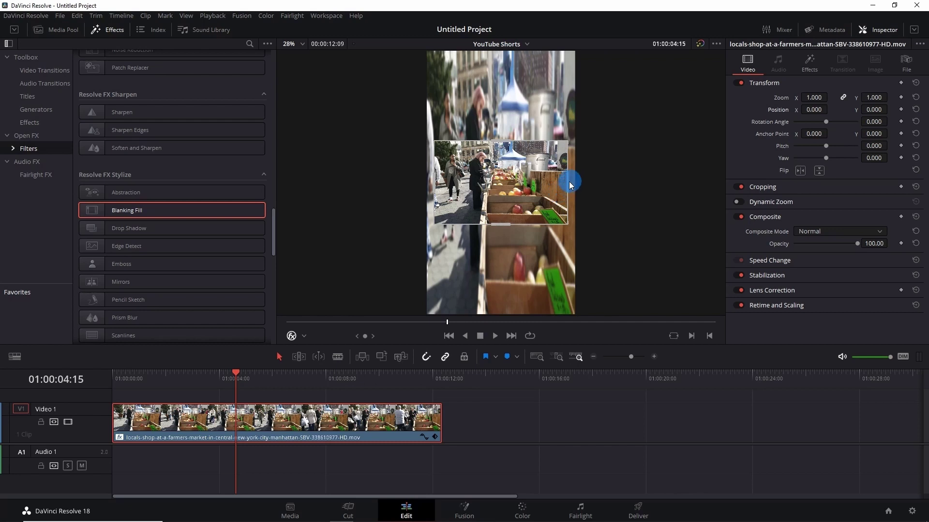
{"action": "mouse_move", "coordinate": [569, 183]}
{"action": "left_mouse_down"}
{"action": "mouse_move", "coordinate": [576, 186]}
{"action": "mouse_move", "coordinate": [566, 182]}
{"action": "left_mouse_up"}
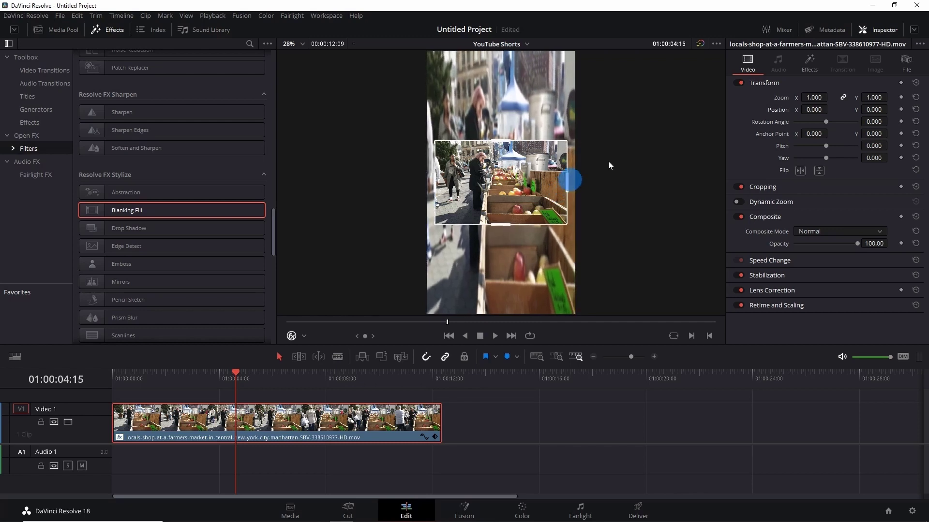
{"action": "left_click", "coordinate": [812, 66]}
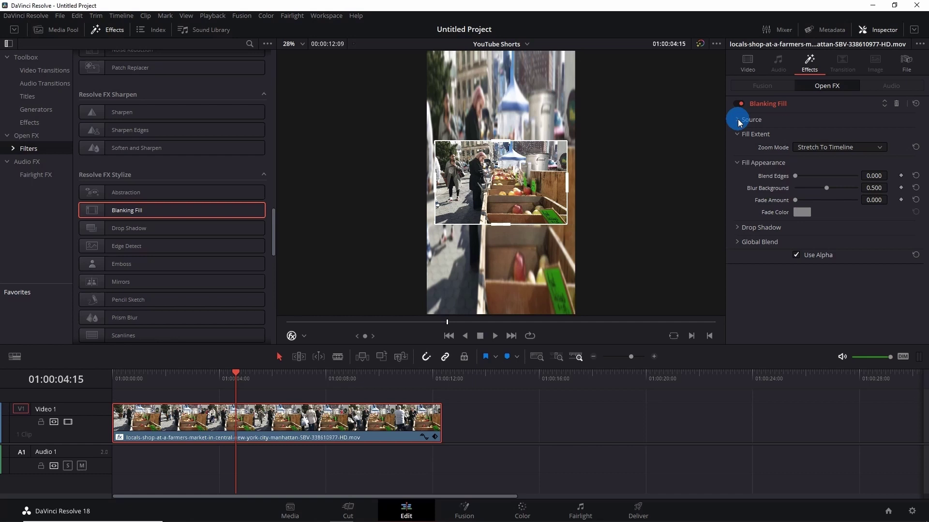
{"action": "left_click", "coordinate": [739, 120]}
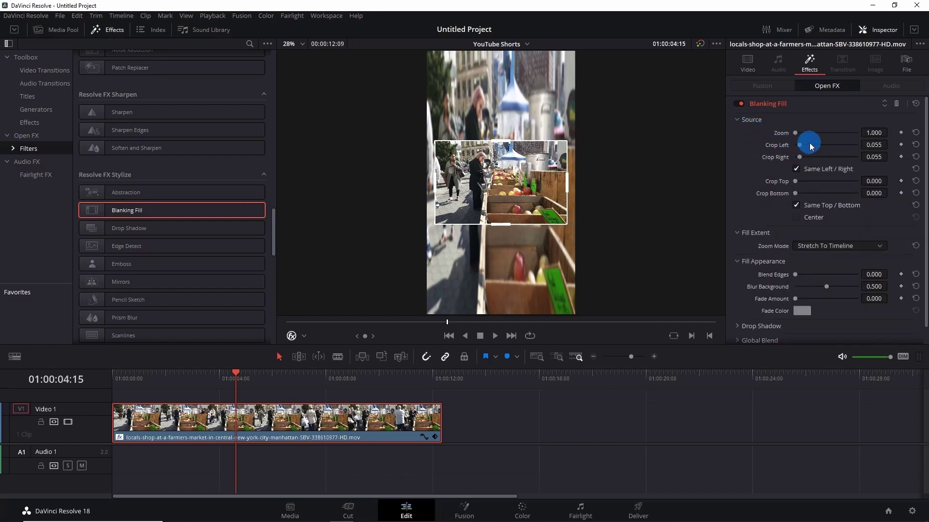
{"action": "left_click_drag", "start_coordinate": [801, 146], "coordinate": [794, 145]}
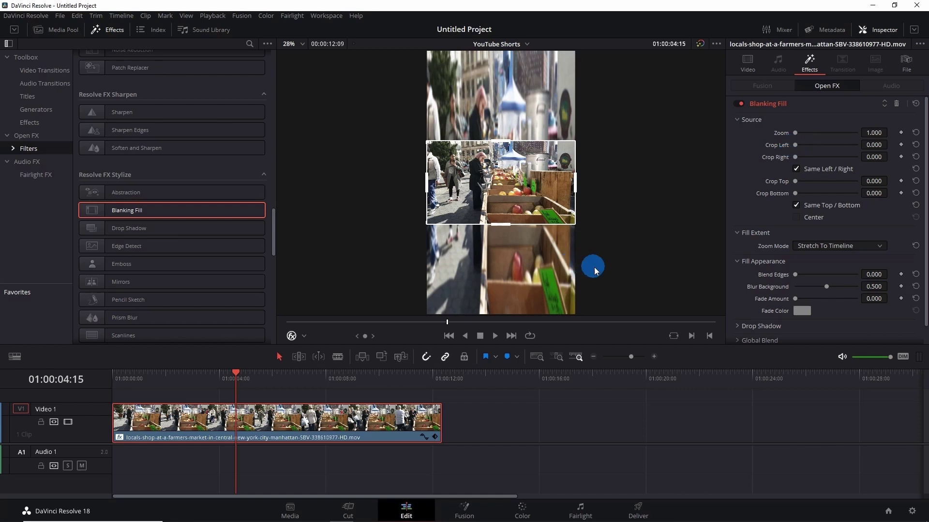
{"action": "scroll", "coordinate": [770, 245], "scroll_direction": "down", "scroll_amount": 1}
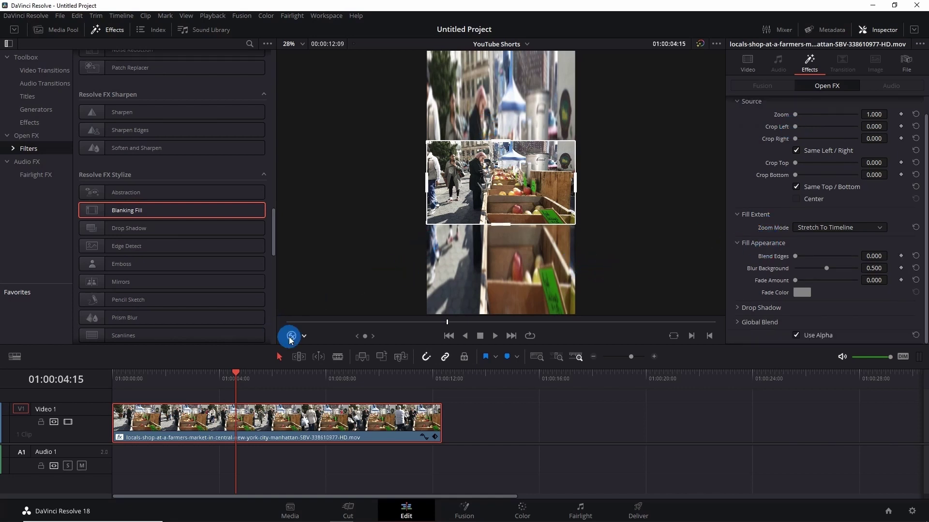
Hide the overlay, set Blend Edges to 0.449, and fade the background to black at 0.349.
{"action": "left_click", "coordinate": [293, 336]}
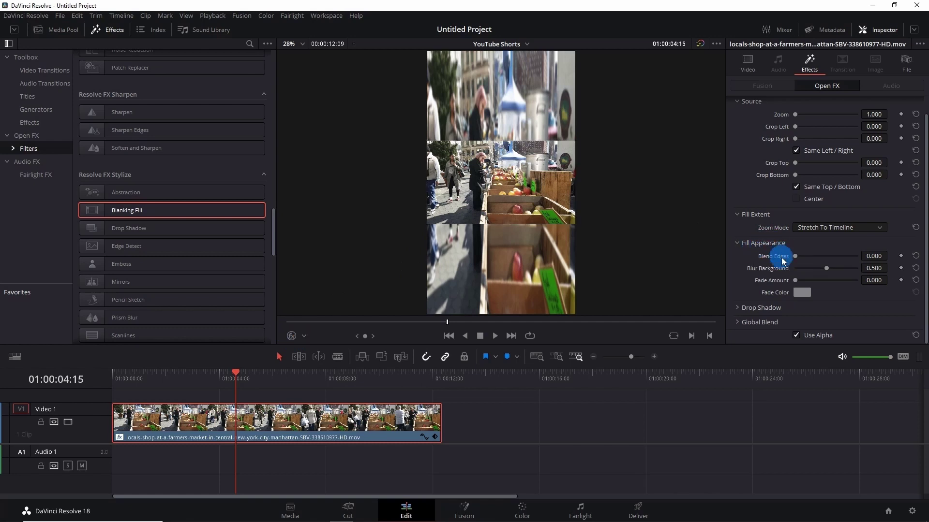
{"action": "left_click_drag", "start_coordinate": [795, 258], "coordinate": [854, 269]}
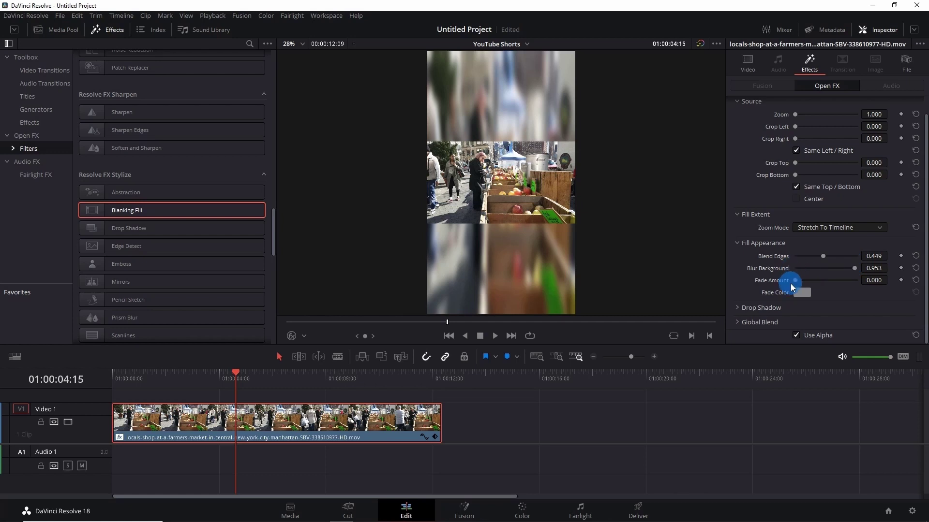
{"action": "left_click_drag", "start_coordinate": [796, 281], "coordinate": [816, 280]}
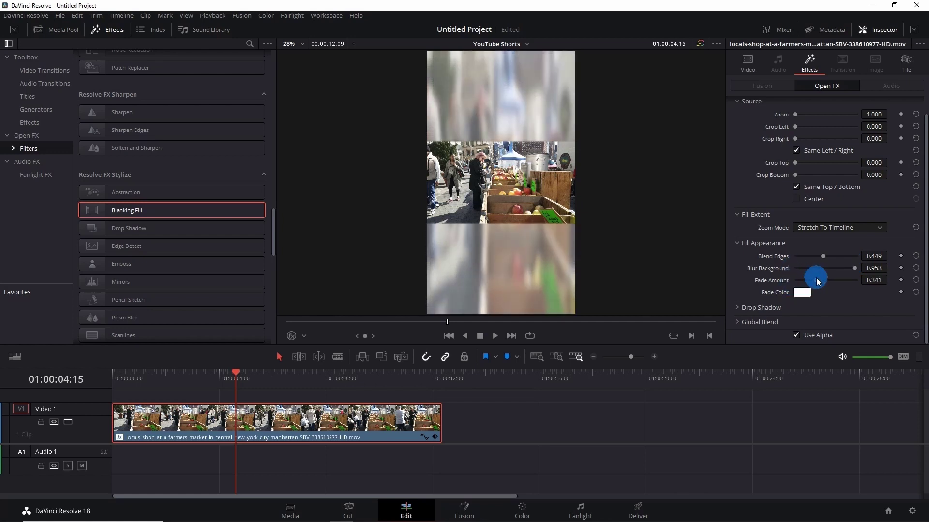
{"action": "left_click", "coordinate": [802, 294]}
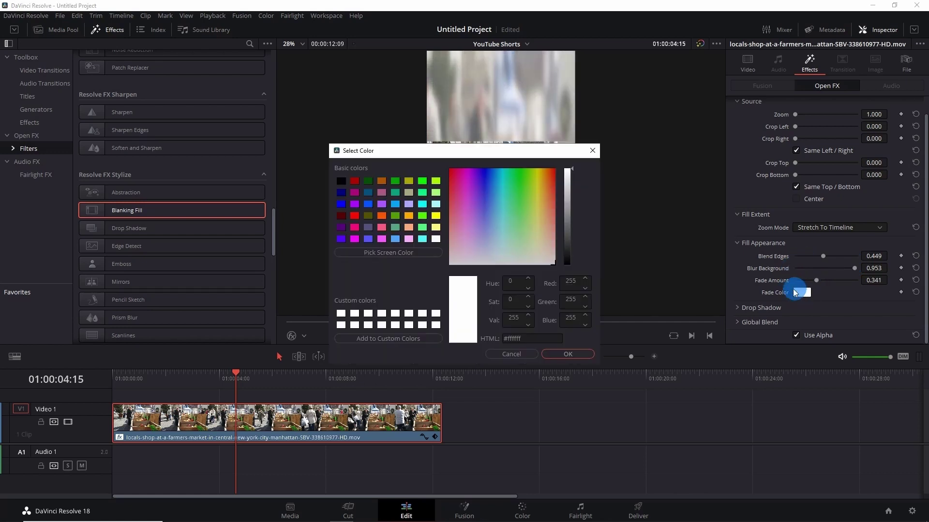
{"action": "left_click", "coordinate": [345, 185]}
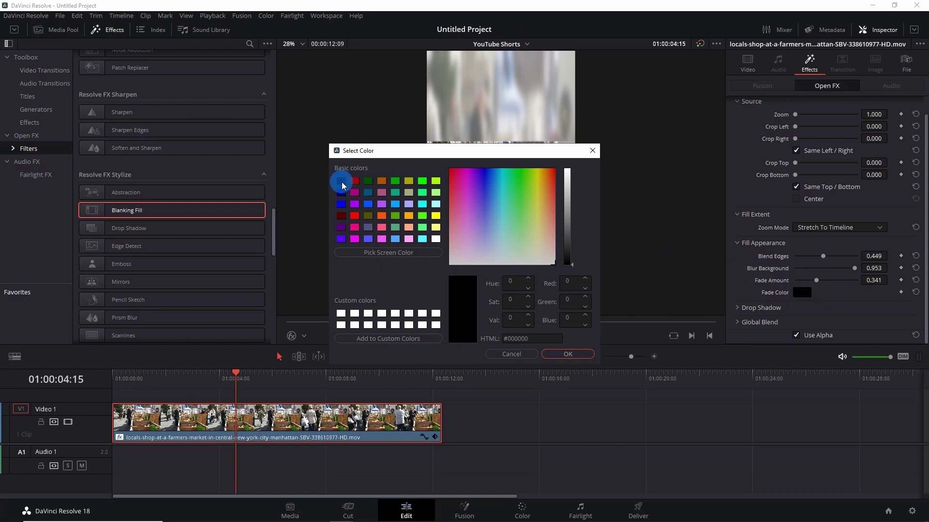
{"action": "left_click", "coordinate": [571, 355]}
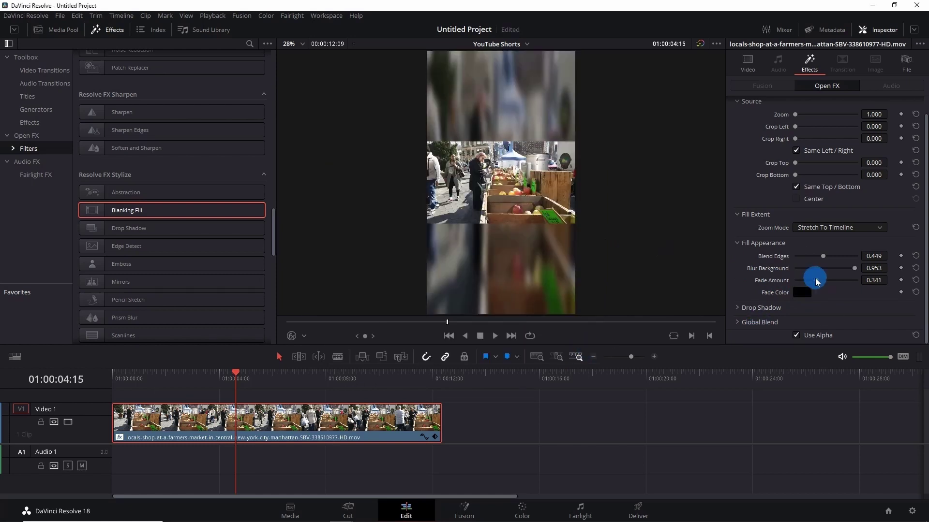
{"action": "mouse_move", "coordinate": [815, 278]}
{"action": "left_mouse_down"}
{"action": "mouse_move", "coordinate": [825, 279]}
{"action": "mouse_move", "coordinate": [816, 277]}
{"action": "left_mouse_up"}
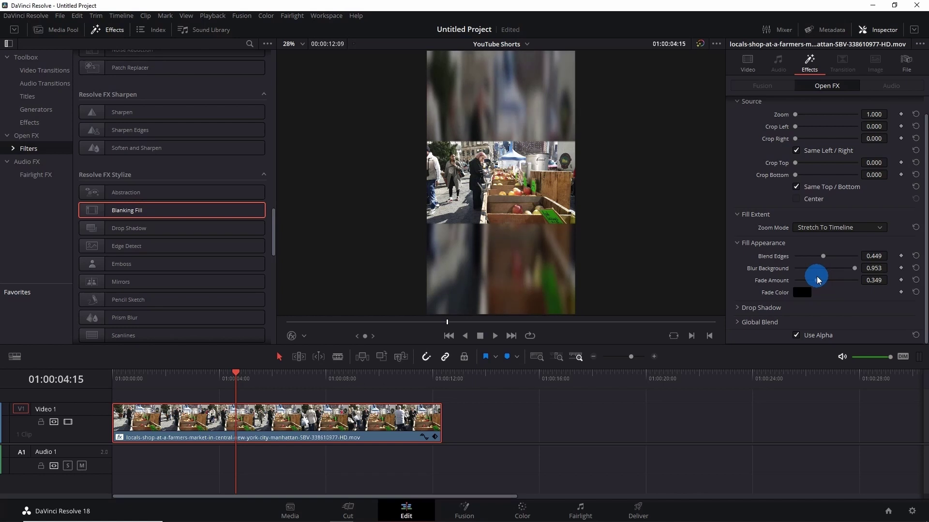
Add a drop shadow with Shadow Strength 0.589 and return the playhead near the clip start.
{"action": "left_click", "coordinate": [740, 307]}
{"action": "scroll", "coordinate": [783, 296], "scroll_direction": "down", "scroll_amount": 2}
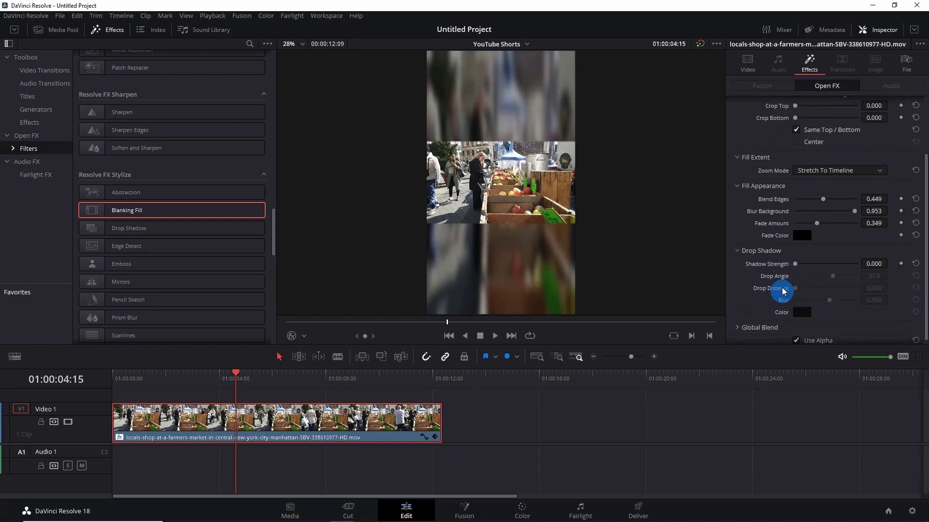
{"action": "left_click_drag", "start_coordinate": [795, 265], "coordinate": [832, 265]}
{"action": "left_click_drag", "start_coordinate": [236, 375], "coordinate": [155, 384]}
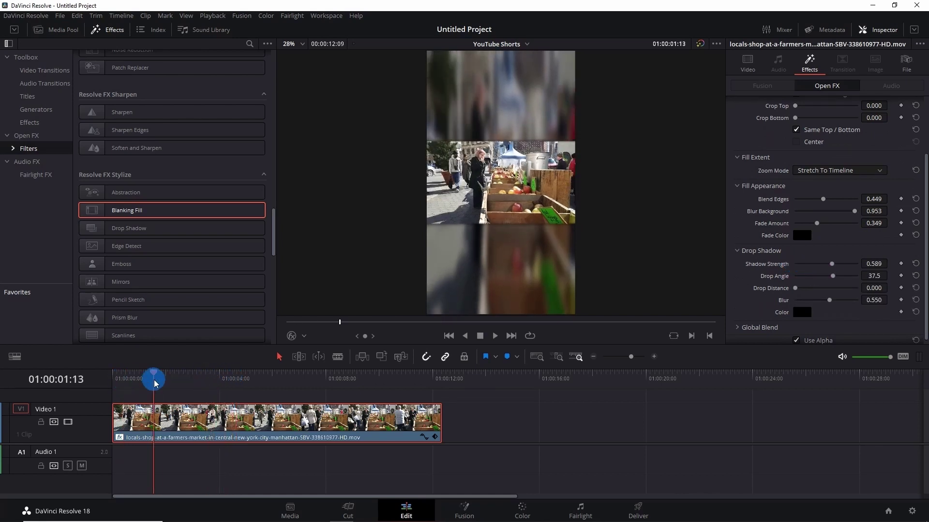
Play the Short from near the start, then jump to the timeline end at 01:00:12:09.
{"action": "key", "text": "space"}
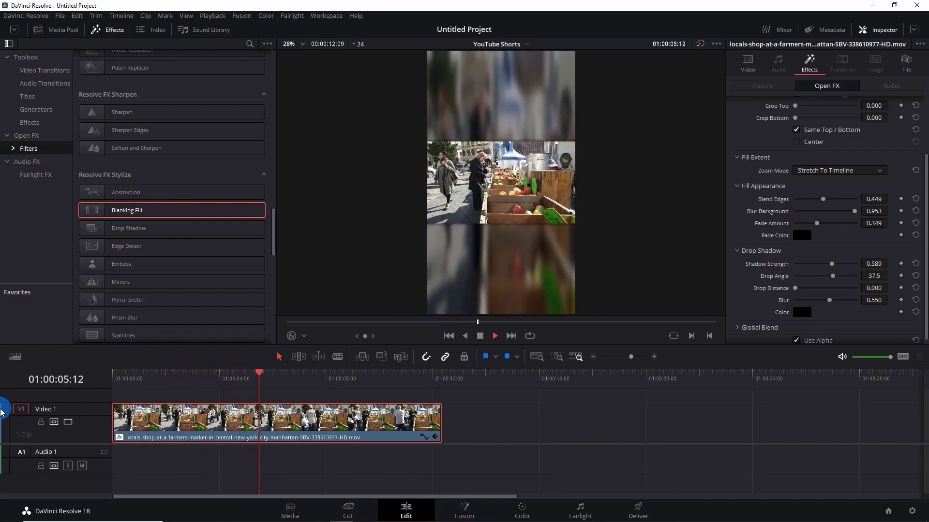
{"action": "key", "text": "End"}
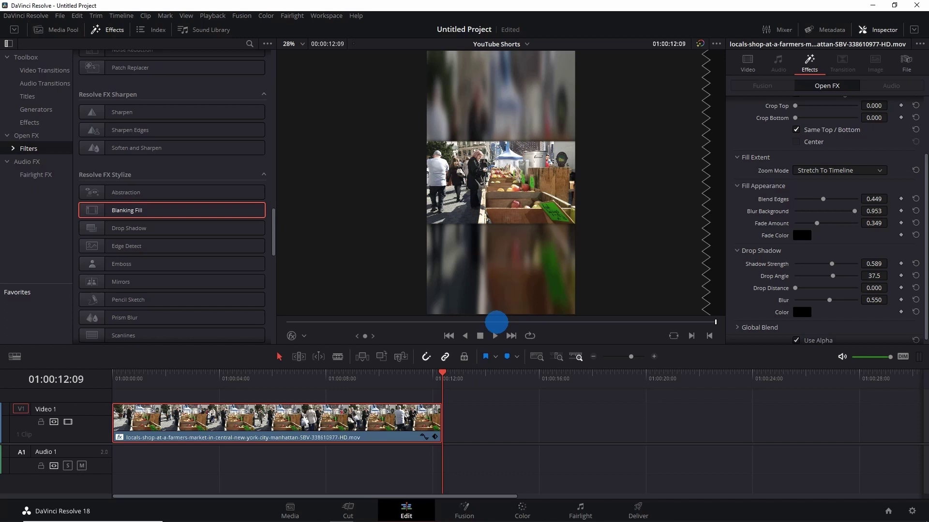